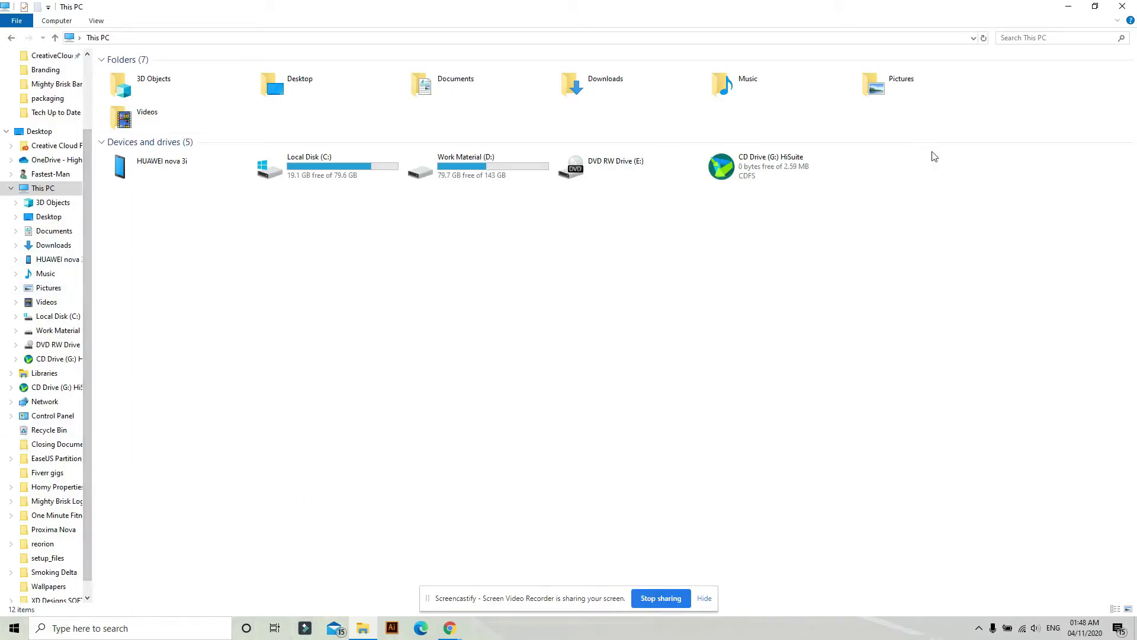
Step: Open Work Material (D:) from This PC, then minimize Explorer to expose the corrupted Recycle Bin prompt
{"action": "left_click", "coordinate": [1097, 5]}
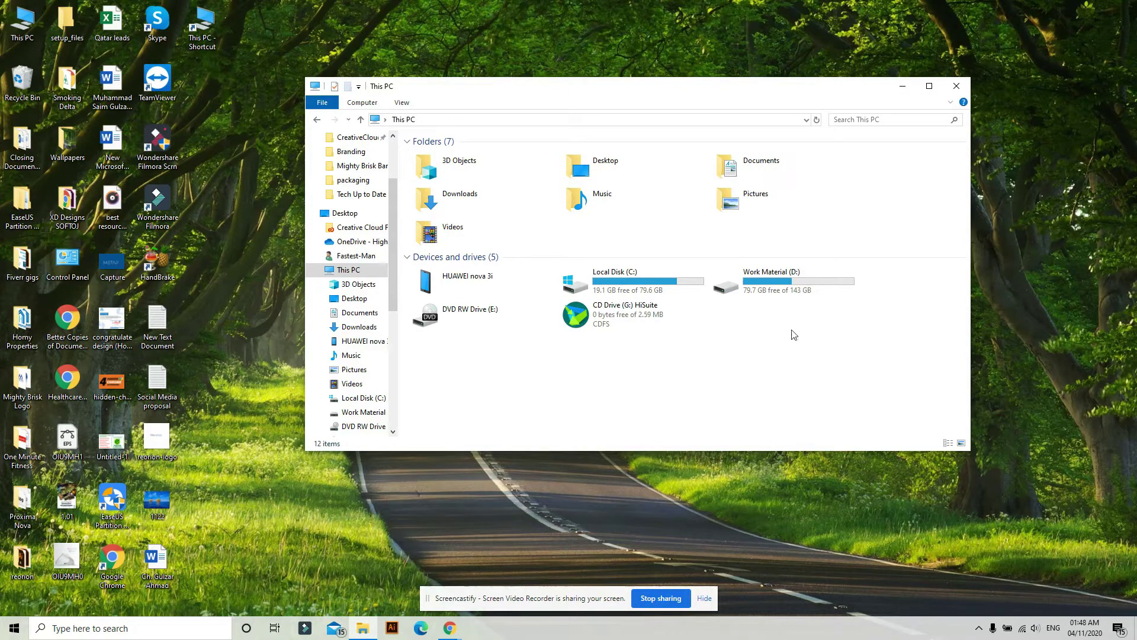
{"action": "double_click", "coordinate": [794, 276]}
{"action": "left_click", "coordinate": [729, 187]}
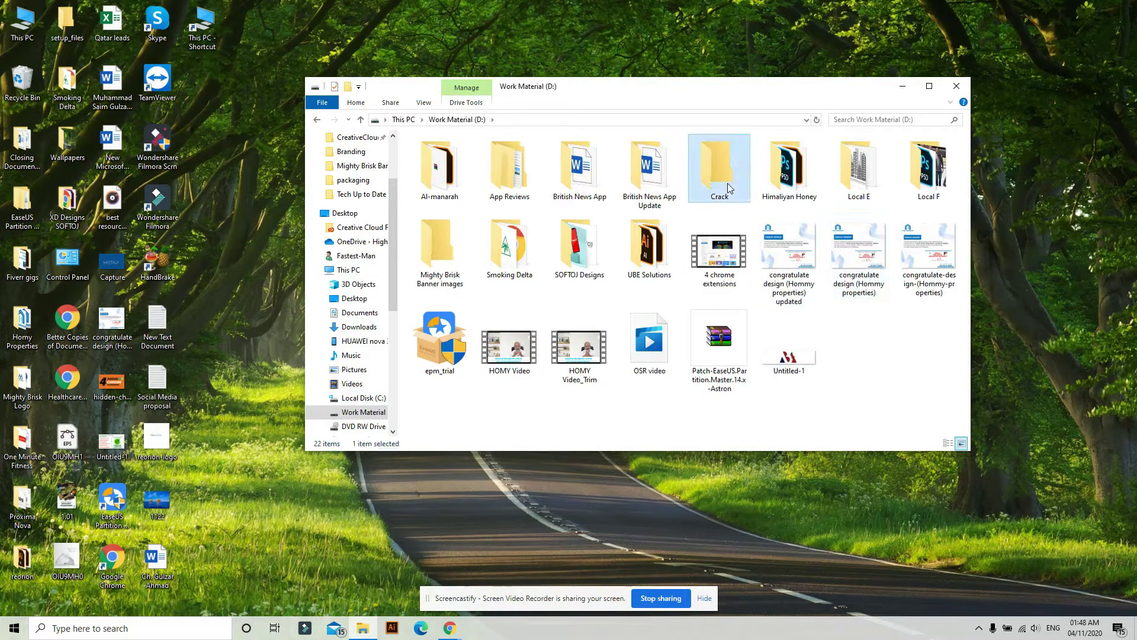
{"action": "left_click", "coordinate": [902, 86]}
{"action": "left_click_drag", "start_coordinate": [563, 273], "coordinate": [565, 247]}
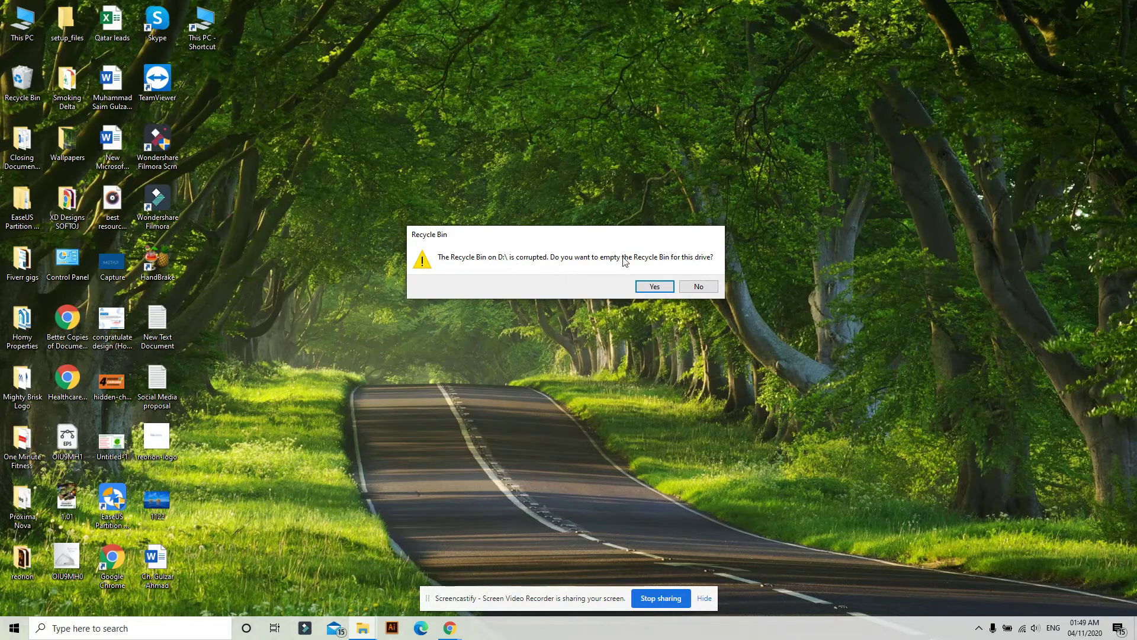
Step: Decline emptying the corrupted Recycle Bin on D: and refresh the desktop
{"action": "left_click", "coordinate": [697, 288]}
{"action": "right_click", "coordinate": [635, 97]}
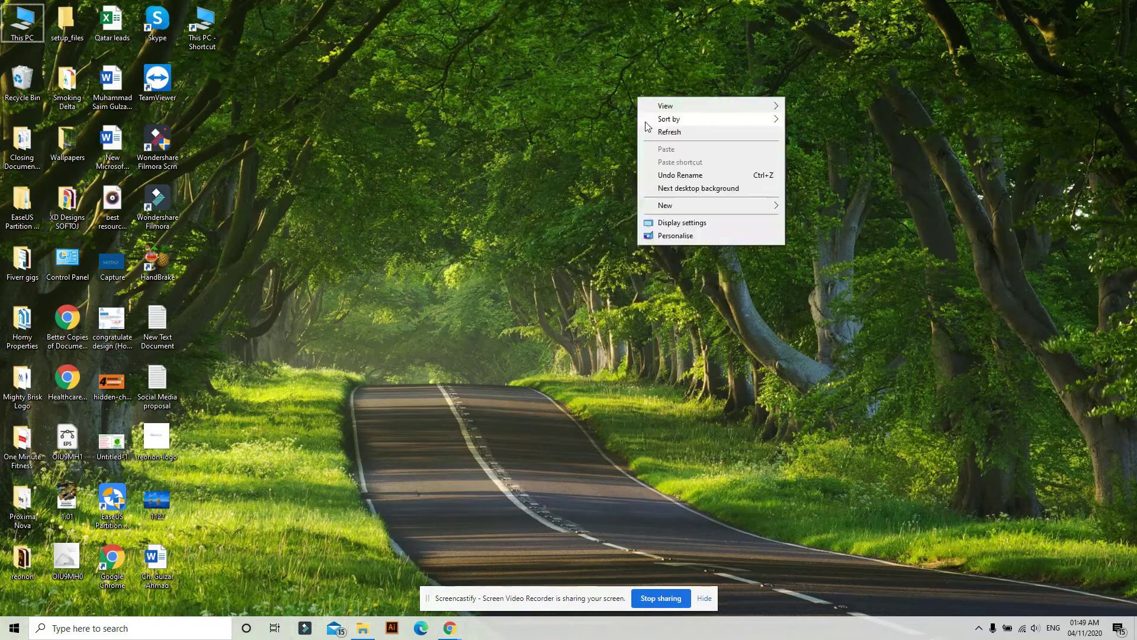
{"action": "left_click", "coordinate": [653, 131]}
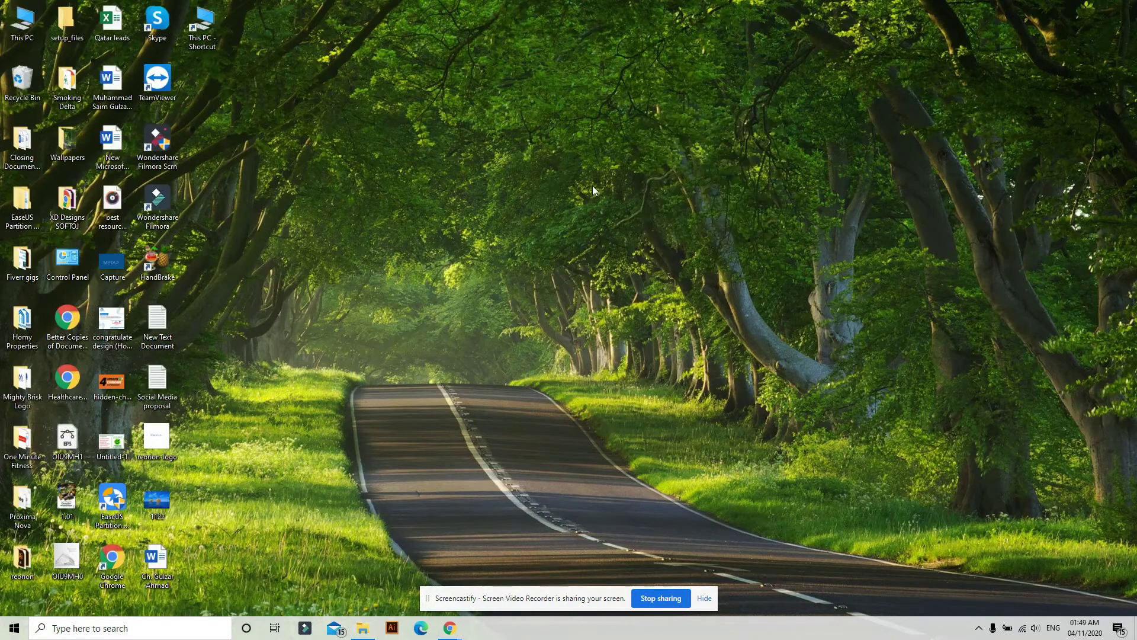
Step: Launch Control Panel by searching 'control' in Windows Search
{"action": "left_click", "coordinate": [186, 627]}
{"action": "type", "text": "c"}
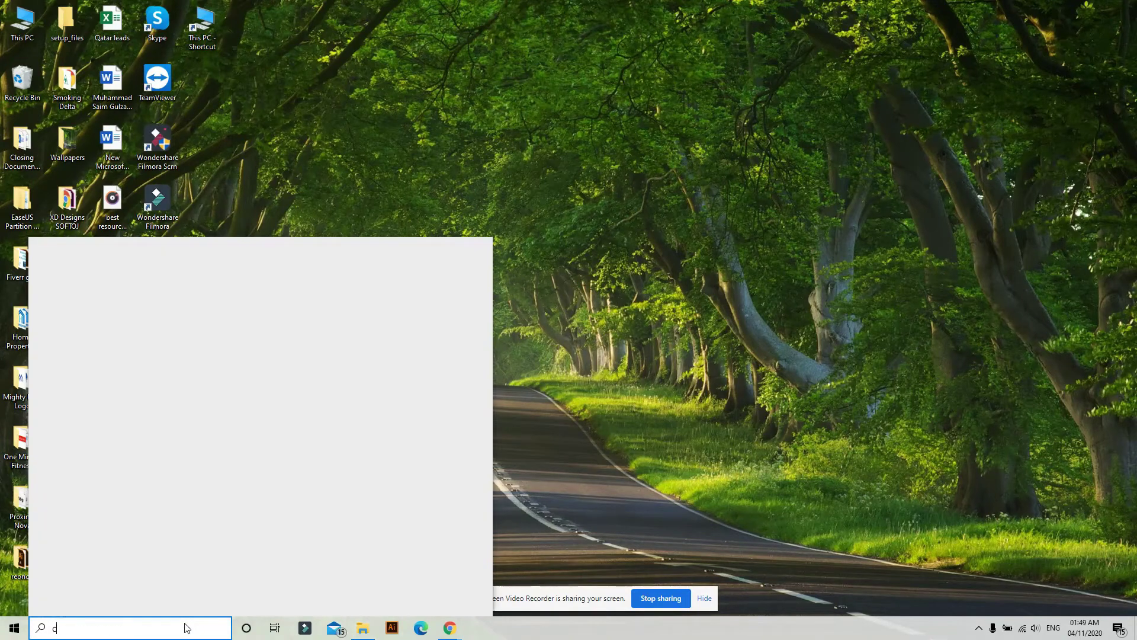
{"action": "type", "text": "ontro"}
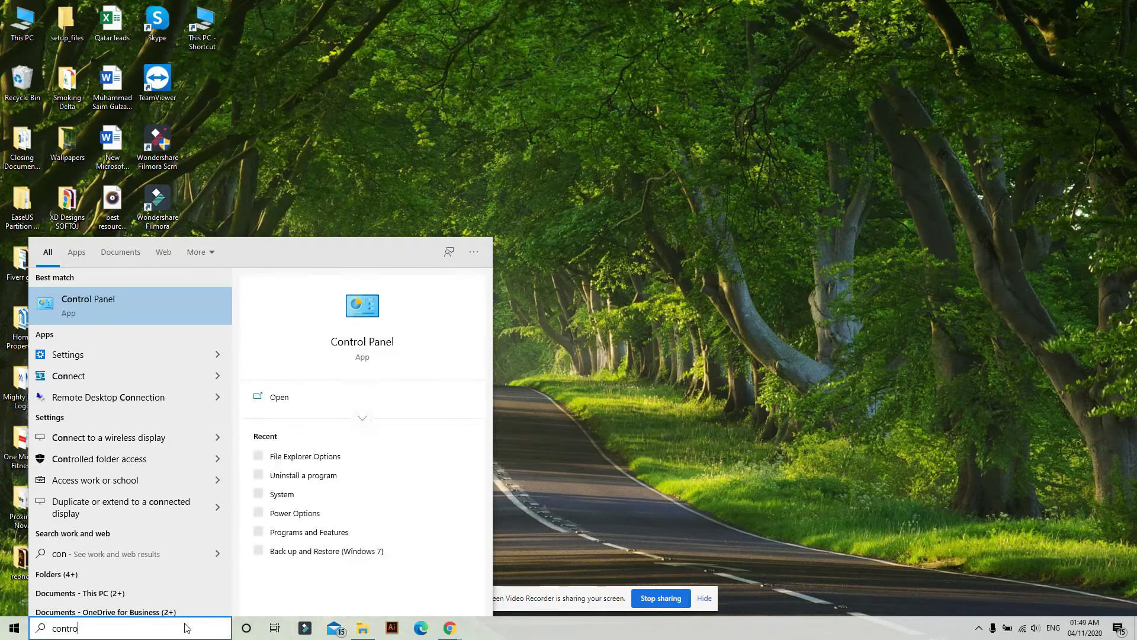
{"action": "type", "text": "l"}
{"action": "key", "text": "Return"}
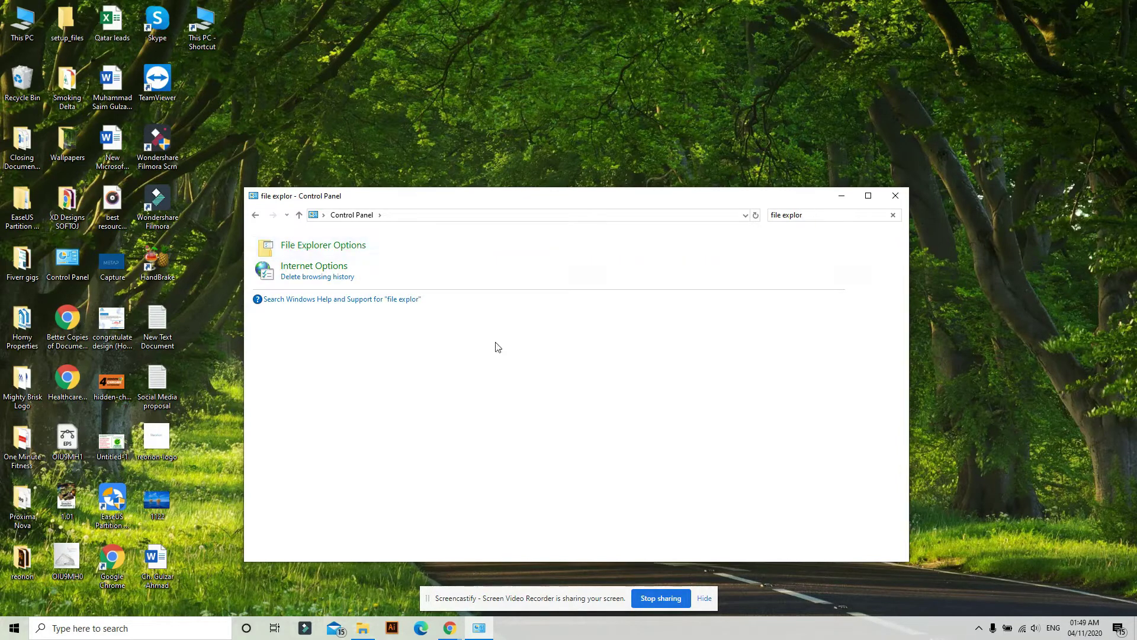
Step: In File Explorer Options' View settings, unhide protected operating system files and show hidden files, folders and drives
{"action": "left_click_drag", "start_coordinate": [249, 121], "coordinate": [579, 113]}
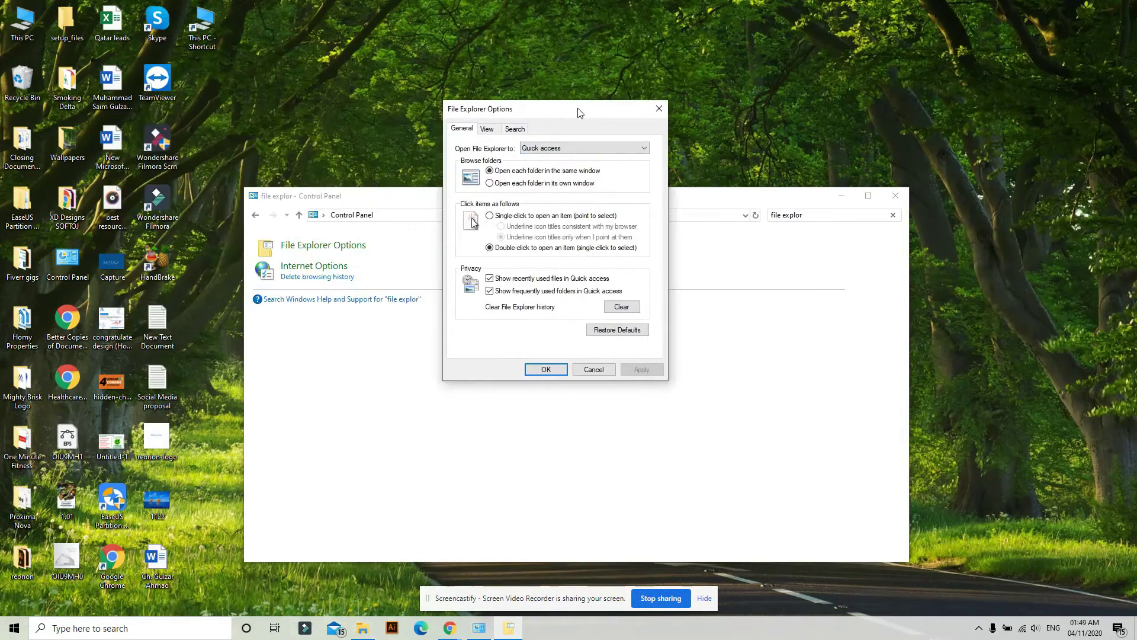
{"action": "left_click", "coordinate": [487, 129]}
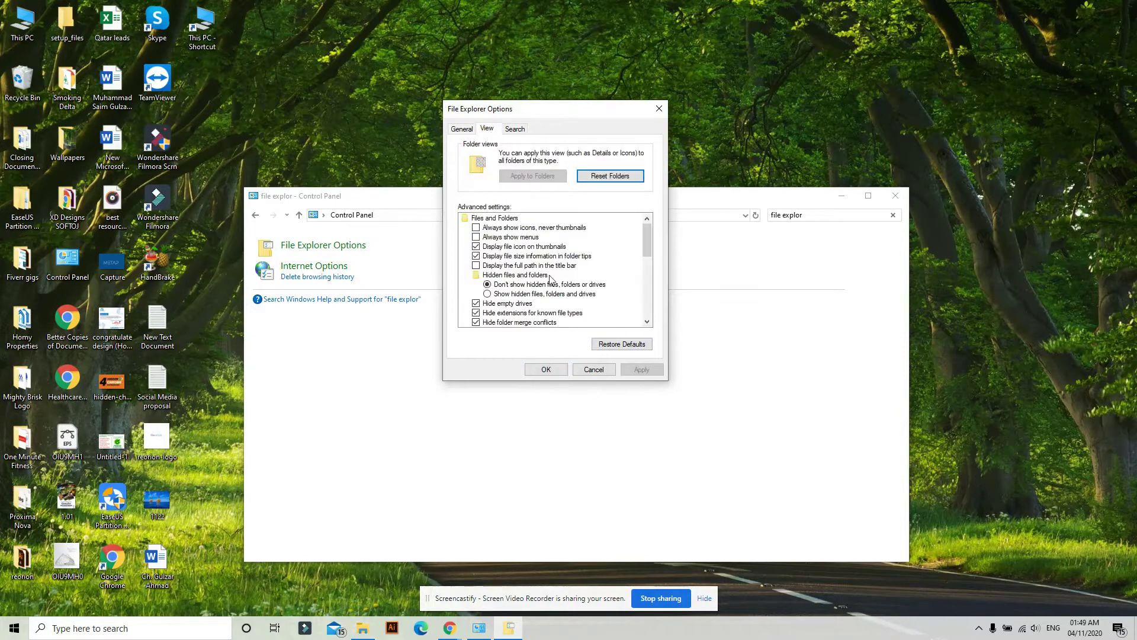
{"action": "scroll", "coordinate": [497, 300], "scroll_direction": "down", "scroll_amount": 1}
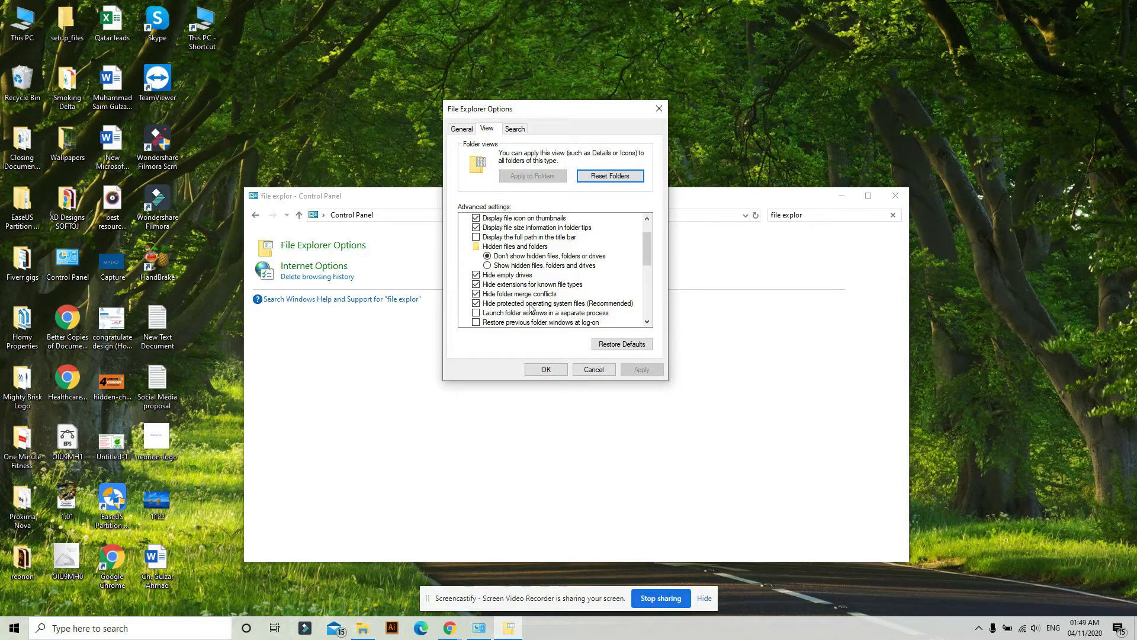
{"action": "left_click", "coordinate": [485, 305]}
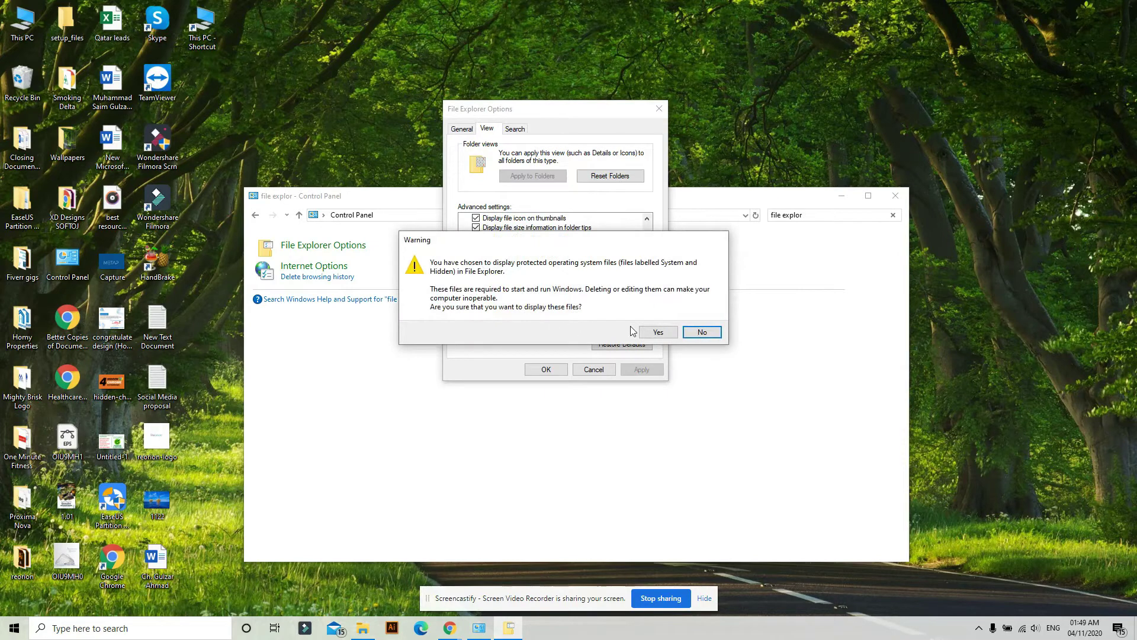
{"action": "left_click", "coordinate": [654, 333]}
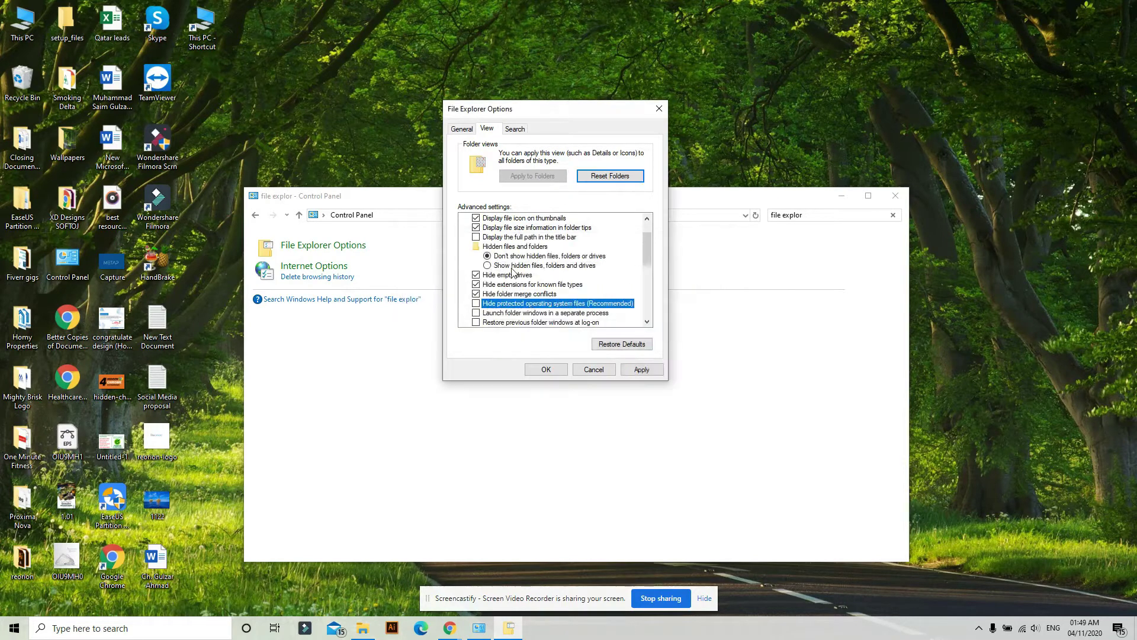
{"action": "left_click", "coordinate": [502, 266]}
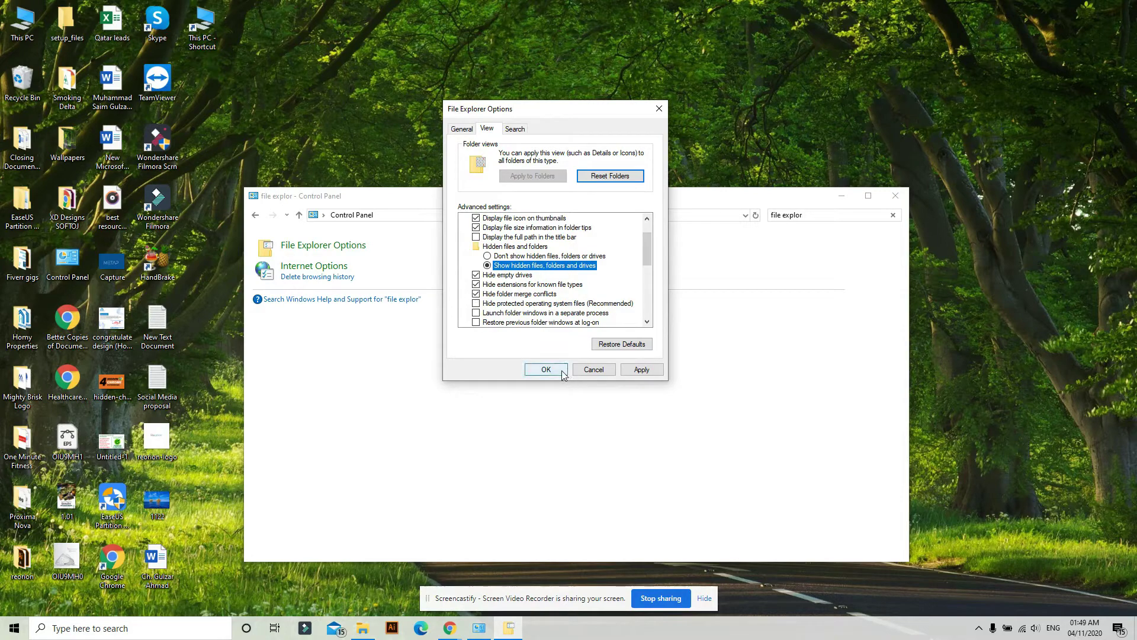
Step: Apply and save the folder view options, then decline emptying the corrupted Recycle Bin
{"action": "left_click", "coordinate": [652, 370]}
{"action": "left_click", "coordinate": [531, 370]}
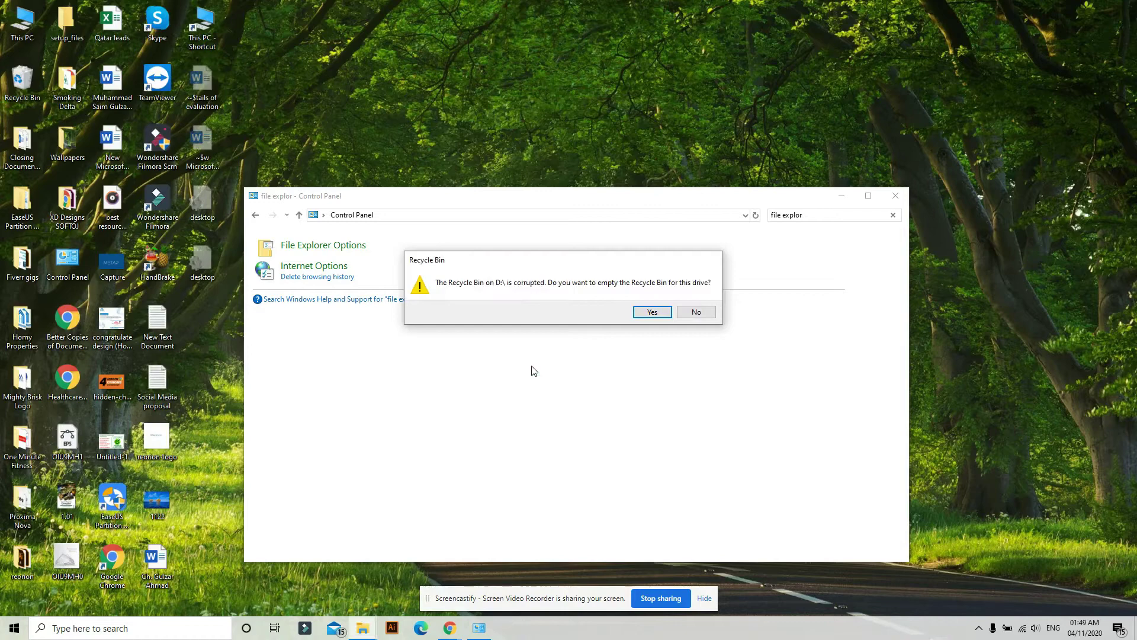
{"action": "left_click", "coordinate": [696, 312]}
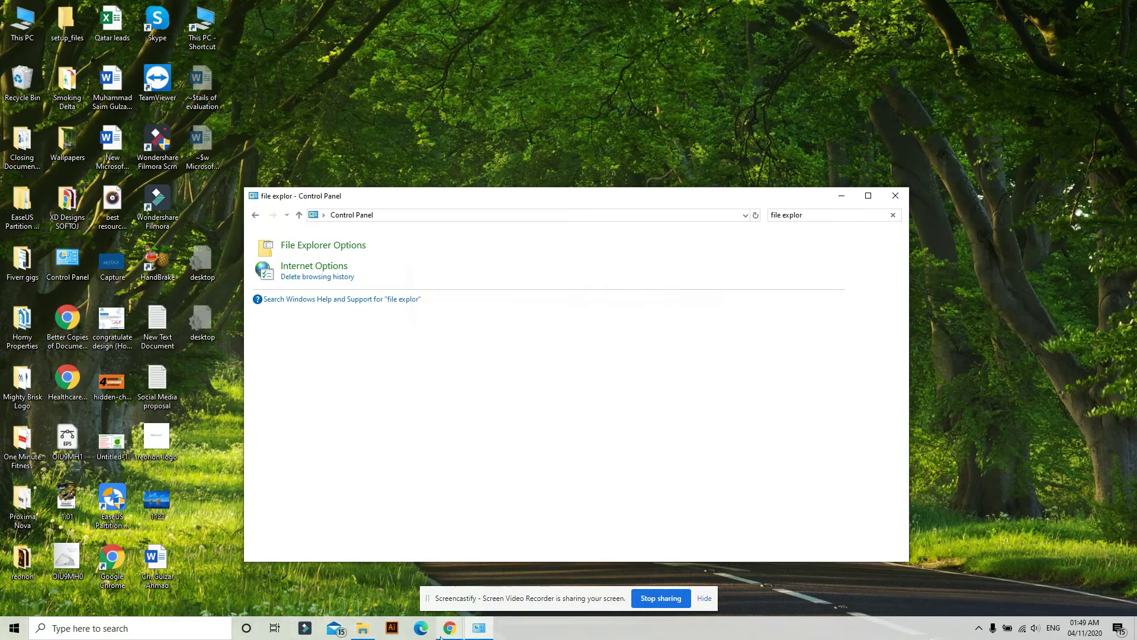
Step: Permanently delete the $RECYCLE.BIN folder on Work Material (D:)
{"action": "left_click", "coordinate": [363, 629]}
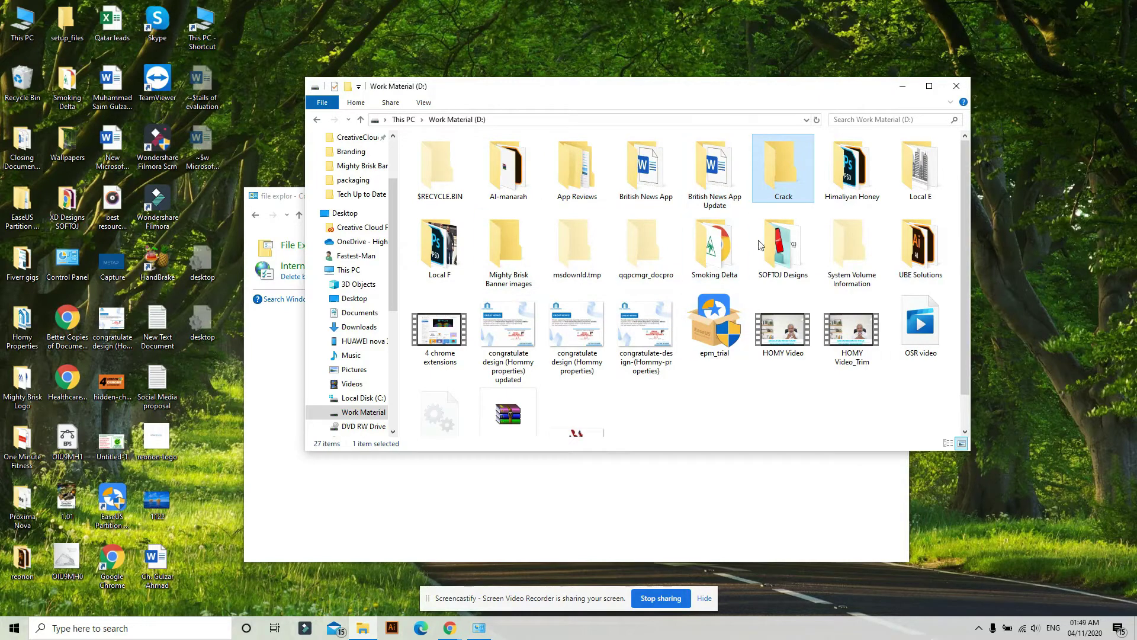
{"action": "double_click", "coordinate": [443, 191]}
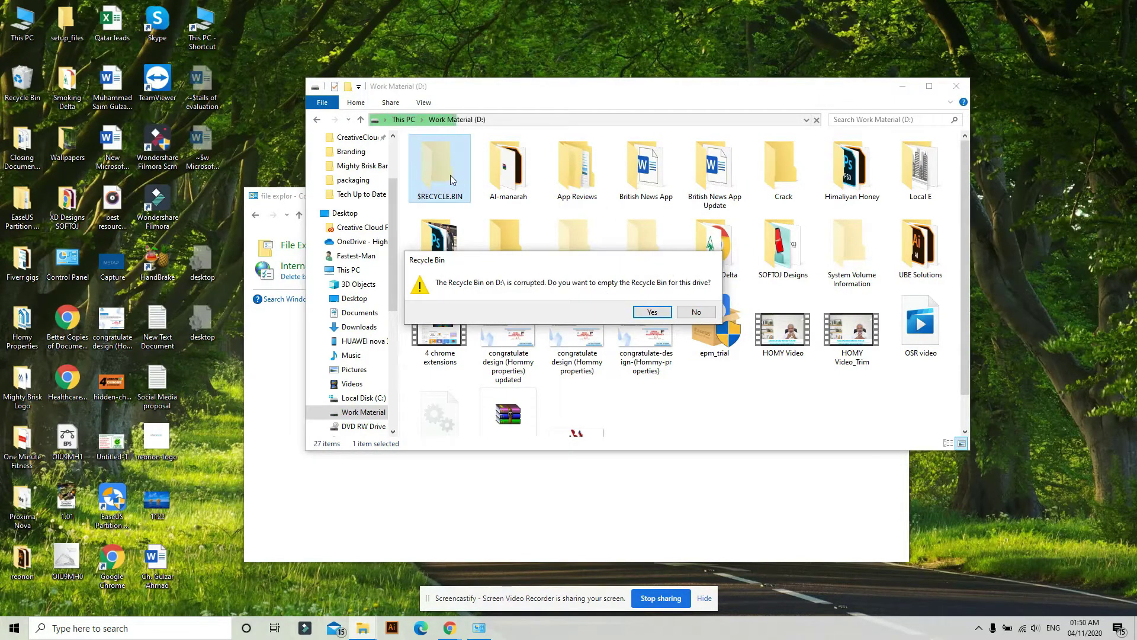
{"action": "key", "text": "Escape"}
{"action": "right_click", "coordinate": [450, 175]}
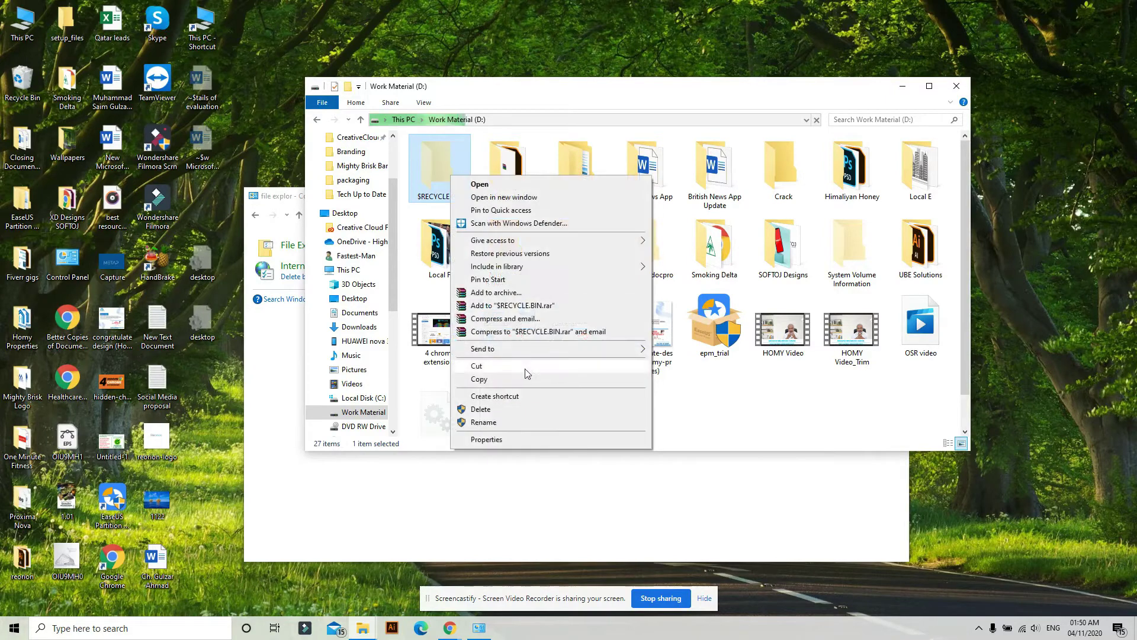
{"action": "left_click", "coordinate": [536, 410]}
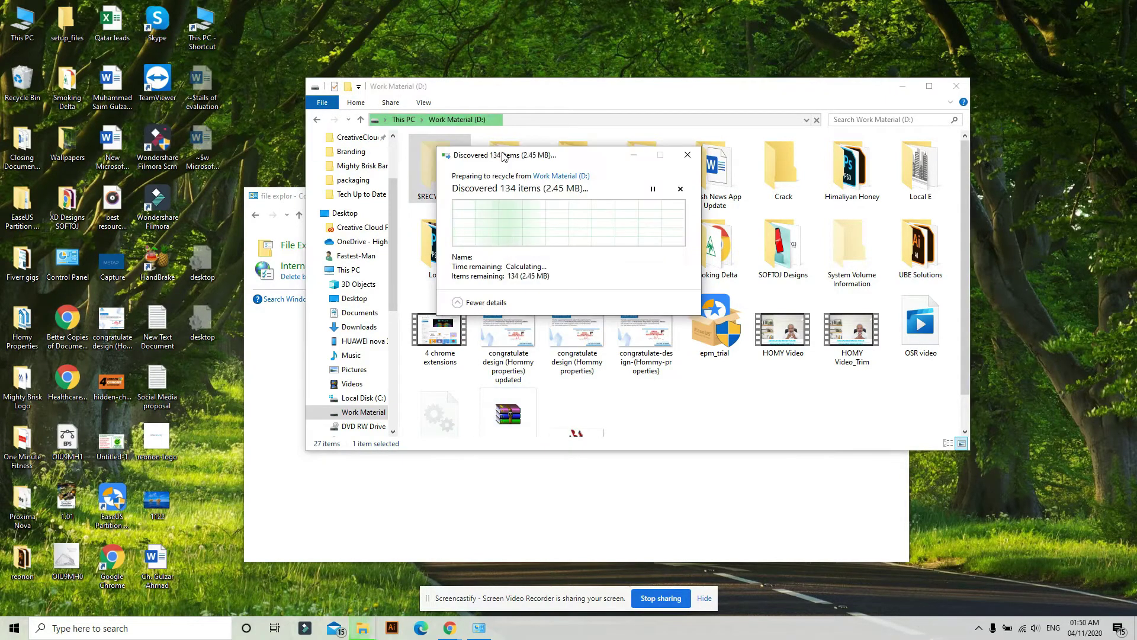
{"action": "left_click_drag", "start_coordinate": [503, 155], "coordinate": [621, 157]}
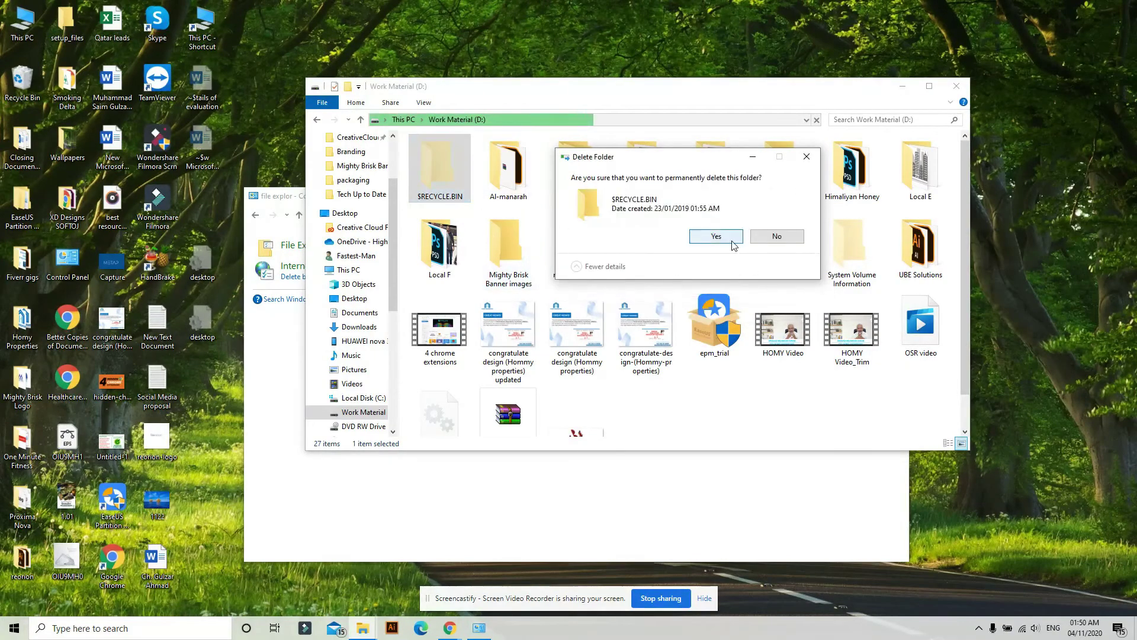
{"action": "left_click", "coordinate": [733, 244]}
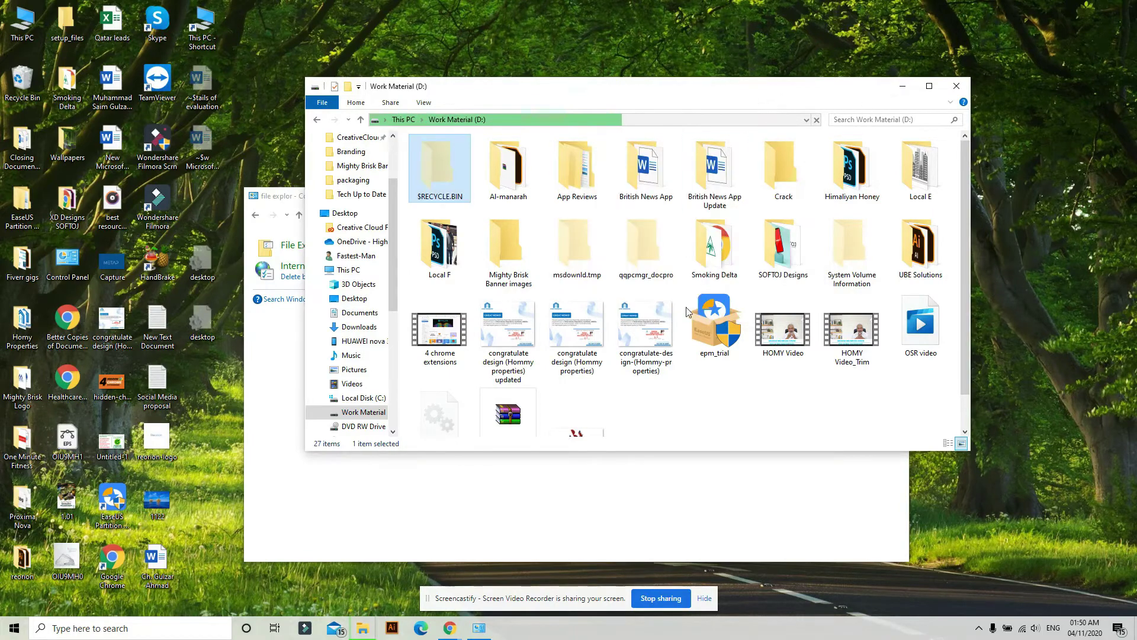
Step: Skip the protected desktop system file in the $RECYCLE.BIN deletion, then refresh the D: listing
{"action": "left_click", "coordinate": [595, 515]}
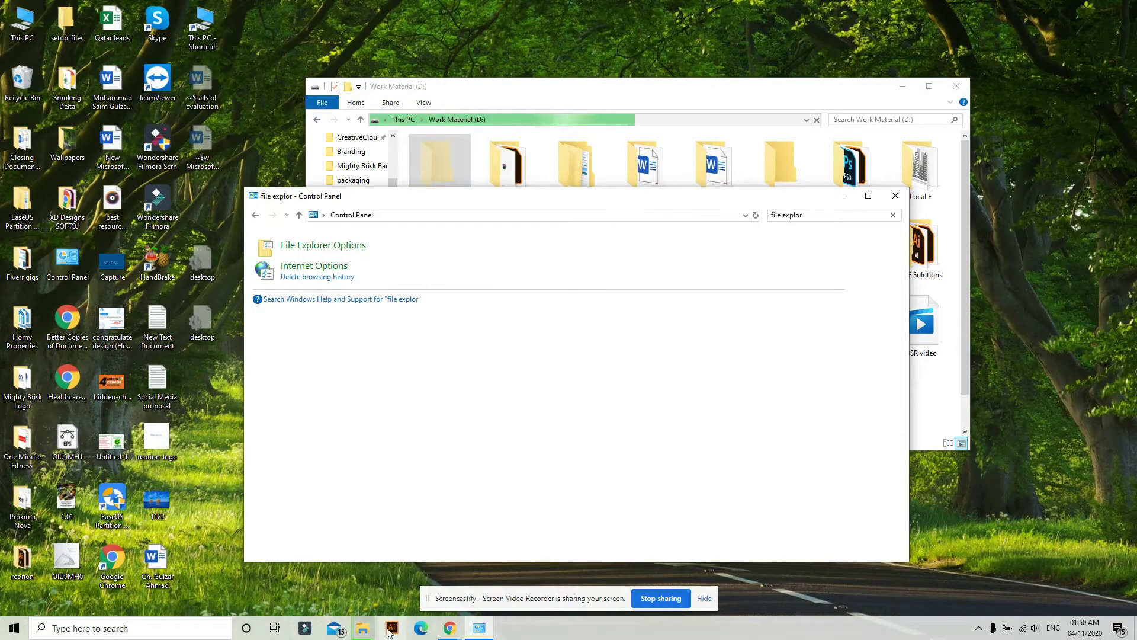
{"action": "mouse_move", "coordinate": [363, 628]}
{"action": "left_click", "coordinate": [464, 579]}
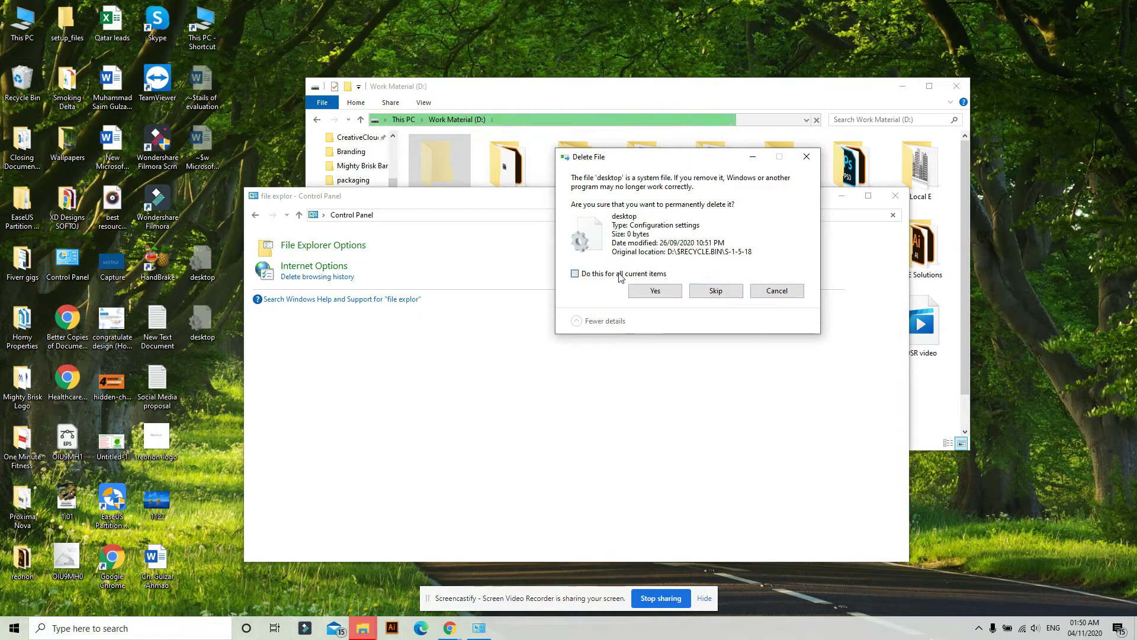
{"action": "left_click", "coordinate": [717, 290]}
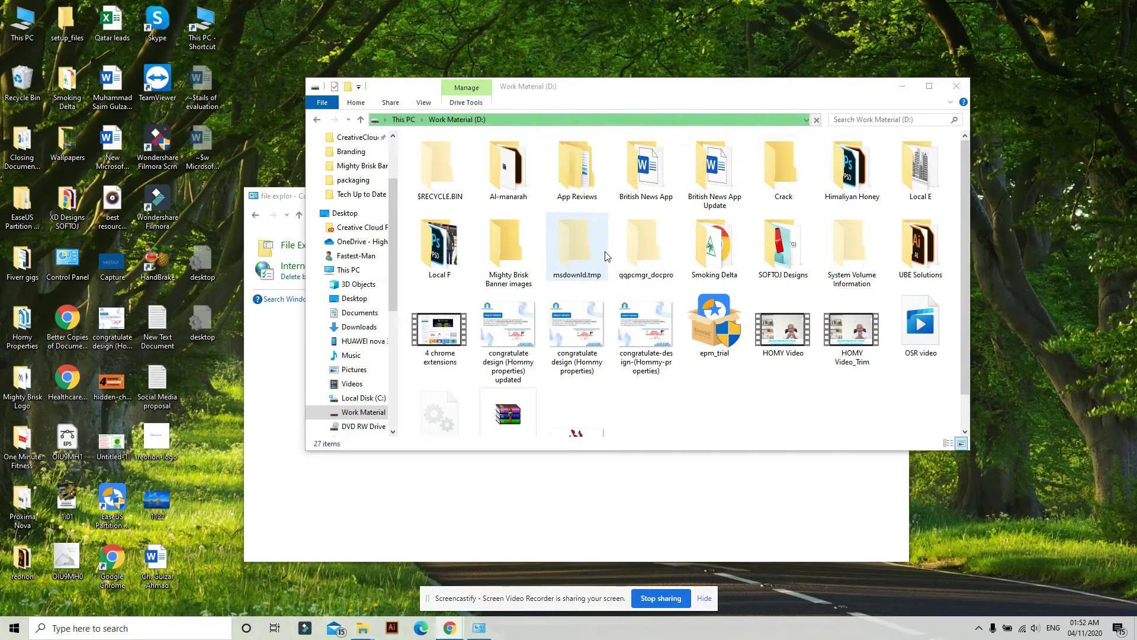
{"action": "right_click", "coordinate": [789, 419]}
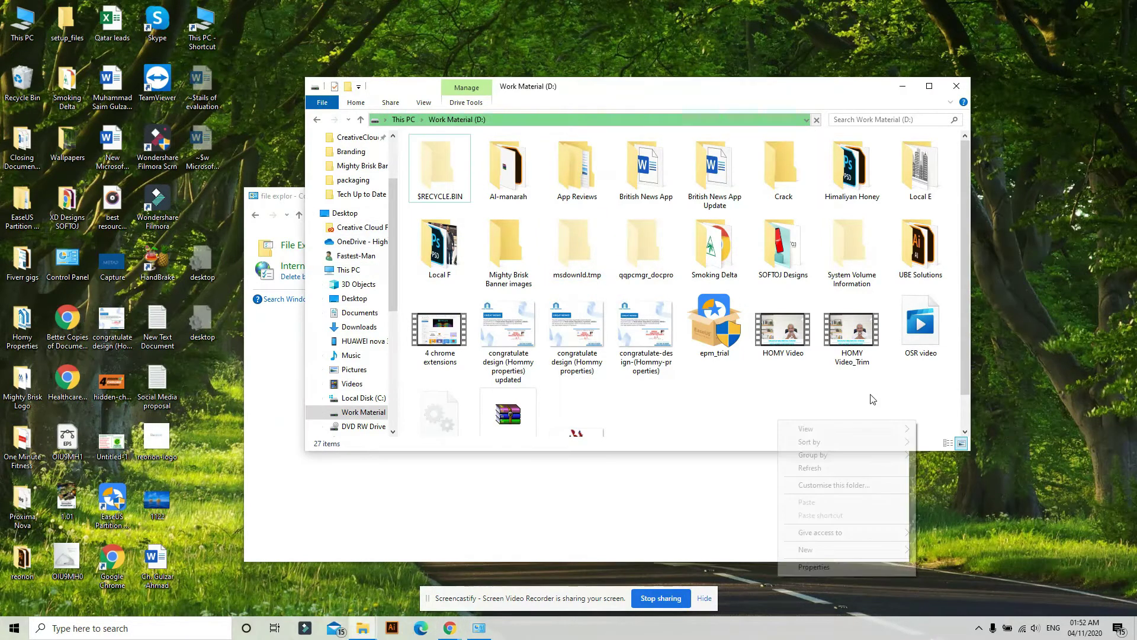
{"action": "left_click", "coordinate": [810, 467]}
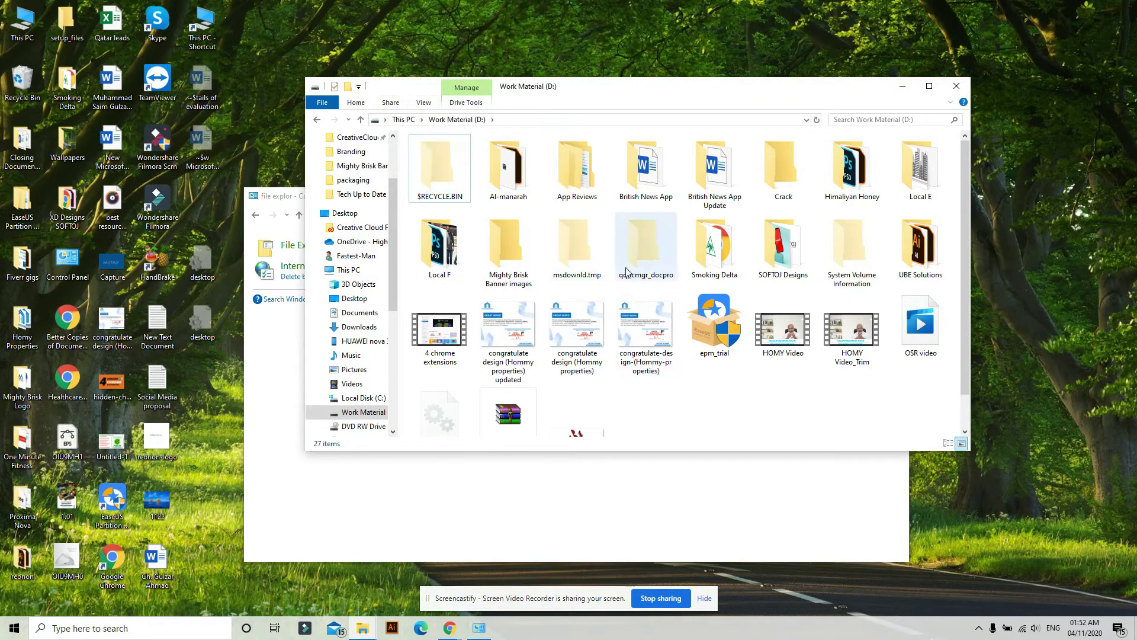
Step: Close the Work Material window and decline emptying the corrupted Recycle Bin
{"action": "left_click", "coordinate": [423, 104]}
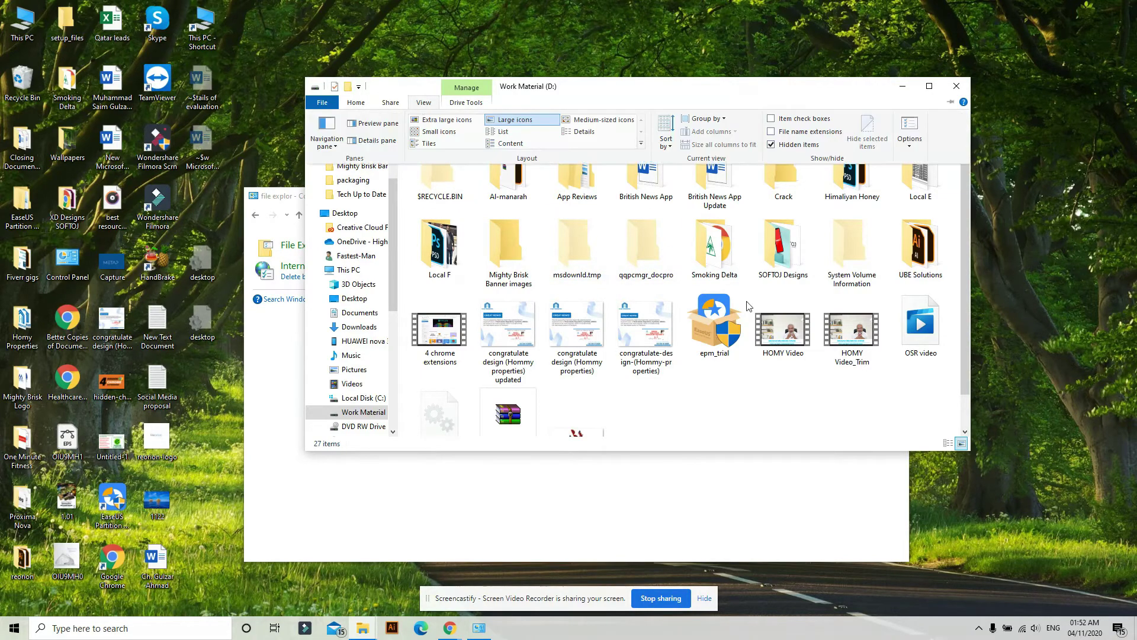
{"action": "left_click", "coordinate": [955, 88]}
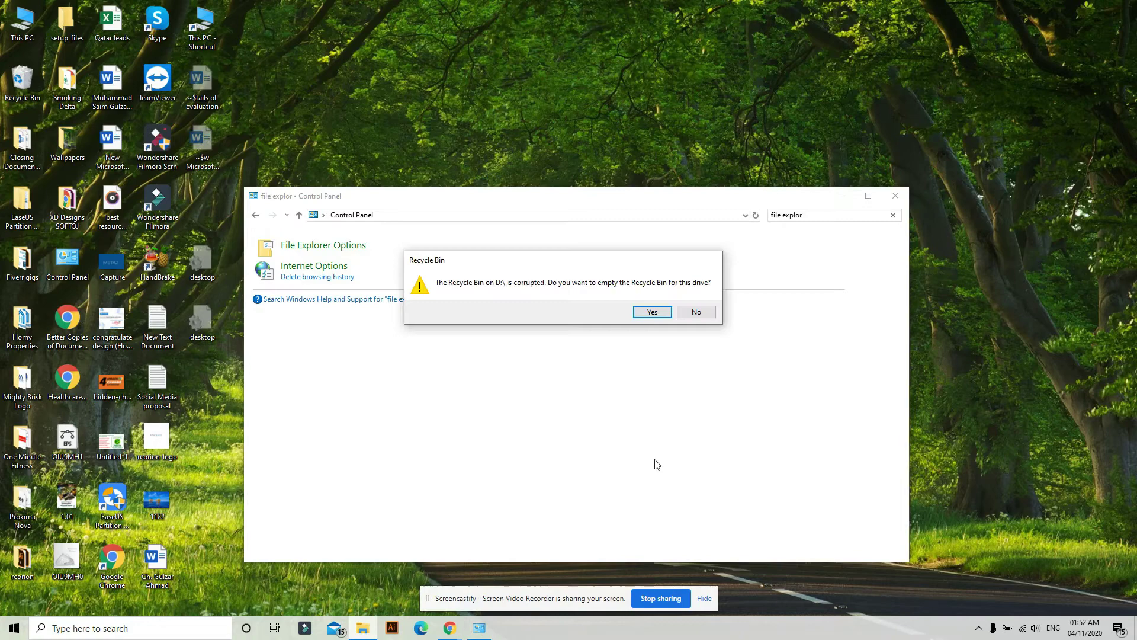
{"action": "left_click", "coordinate": [692, 314]}
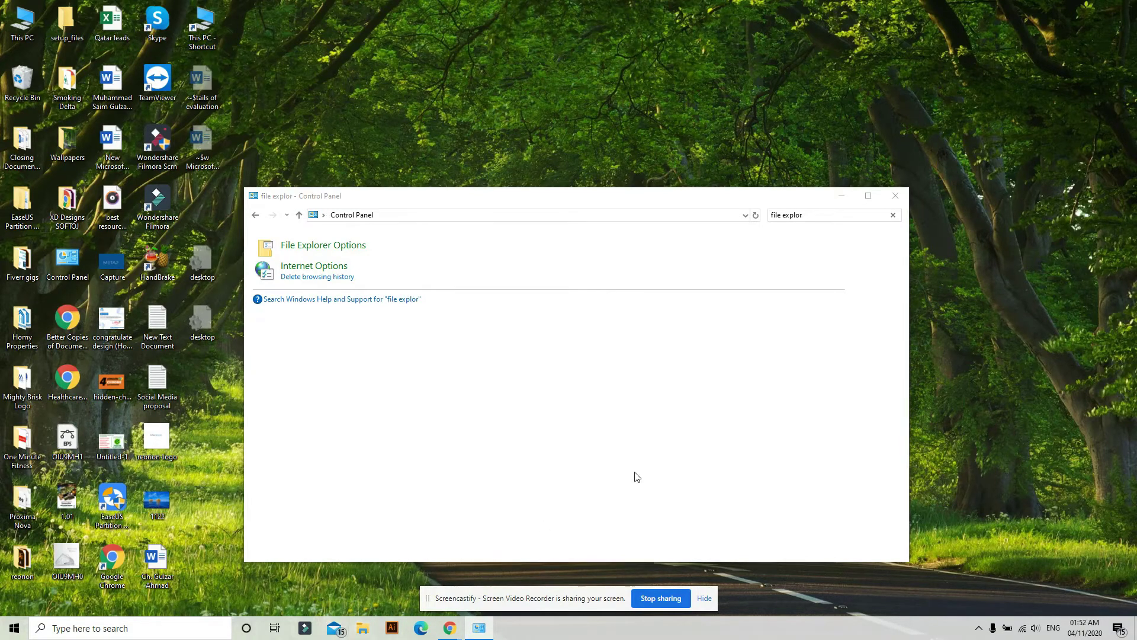
Step: Reopen Work Material (D:) in a new Explorer window via This PC and show its view options
{"action": "key", "text": "super+e"}
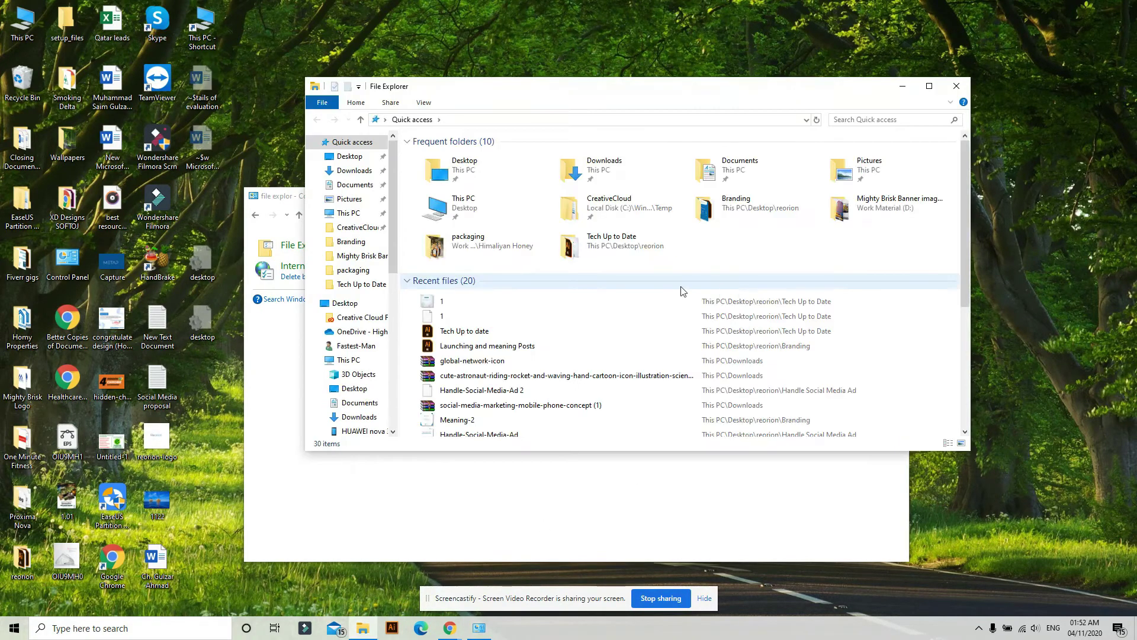
{"action": "left_click", "coordinate": [348, 303]}
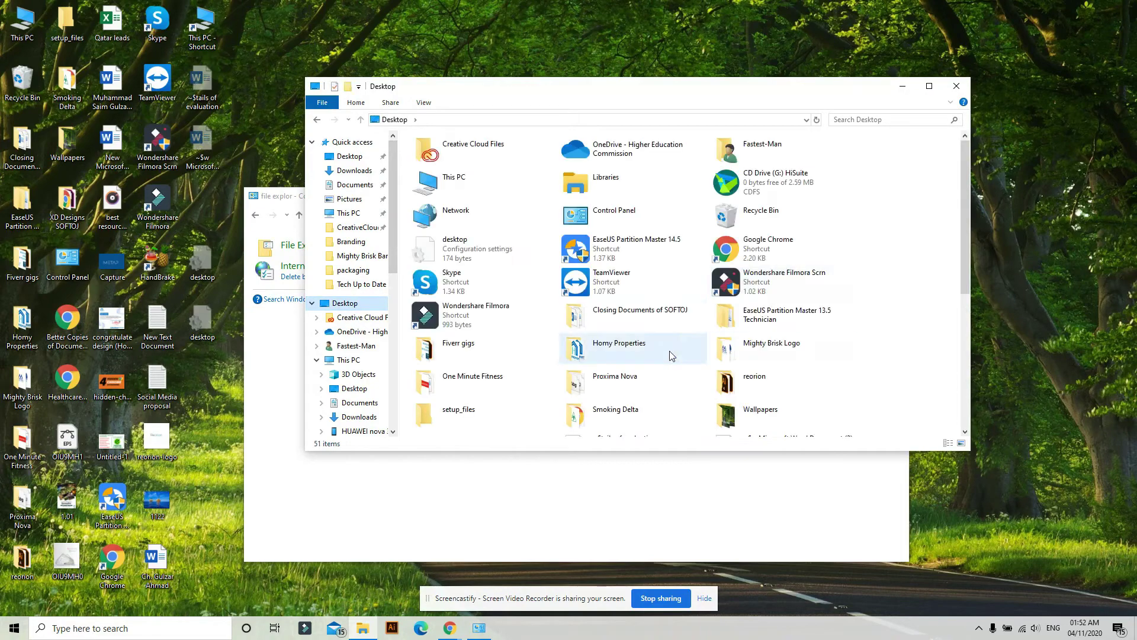
{"action": "left_click", "coordinate": [356, 346]}
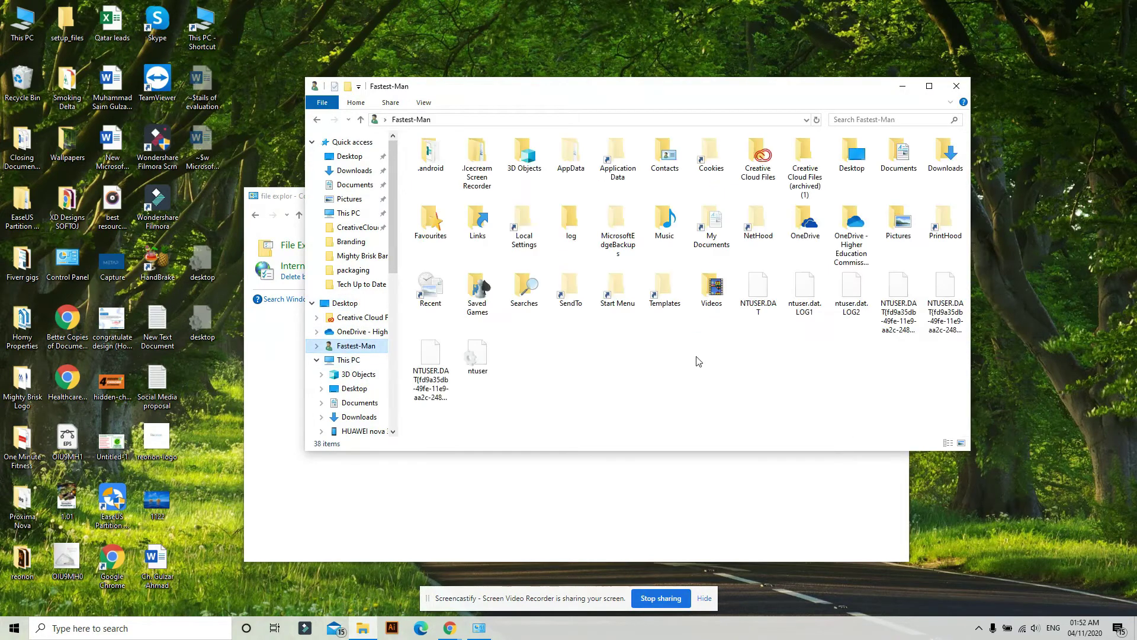
{"action": "left_click", "coordinate": [348, 360]}
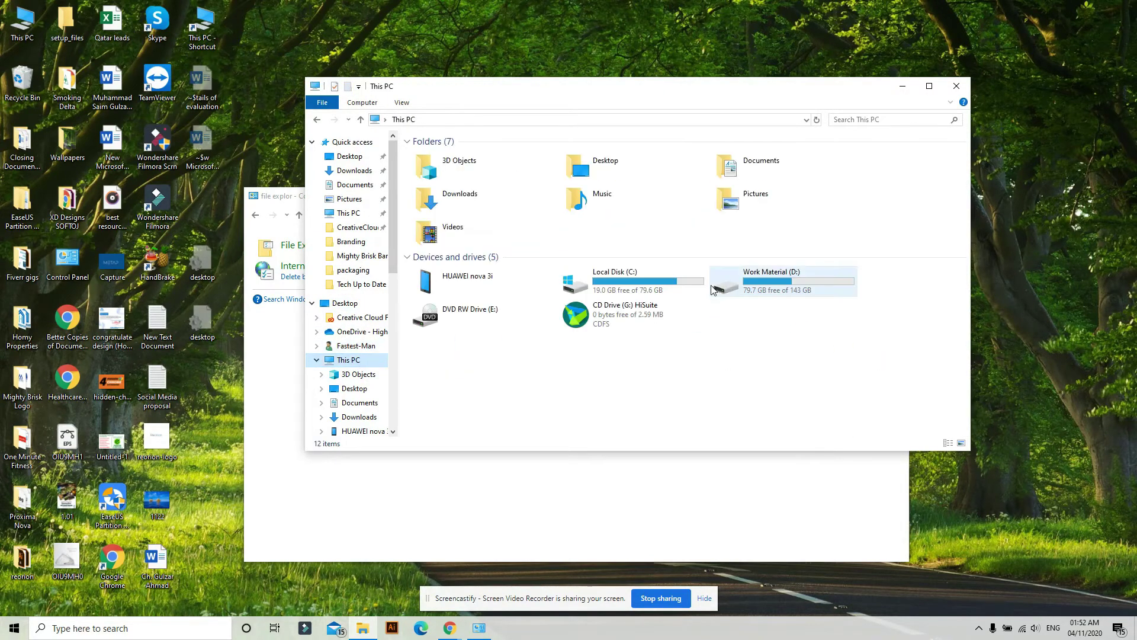
{"action": "left_click", "coordinate": [774, 287]}
{"action": "double_click", "coordinate": [773, 286]}
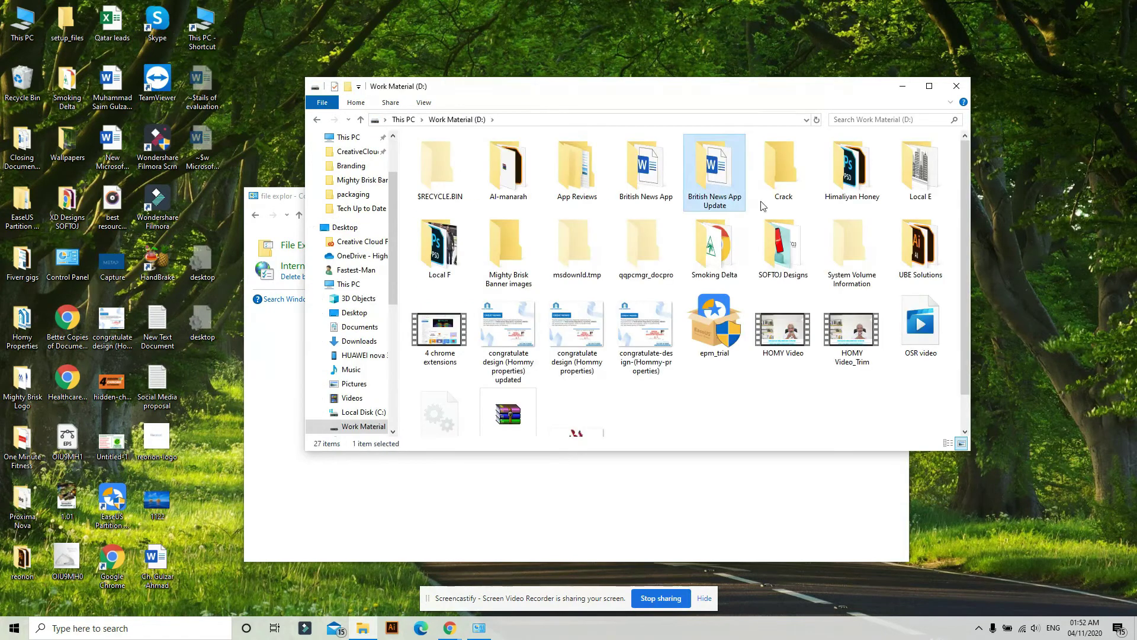
{"action": "left_click", "coordinate": [589, 167]}
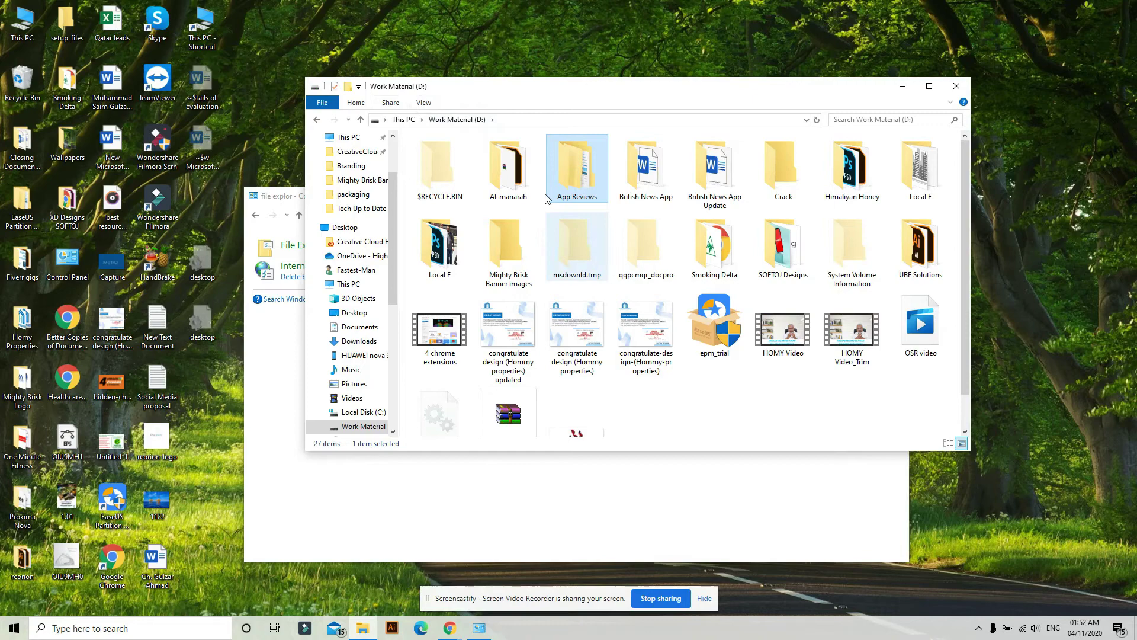
{"action": "left_click", "coordinate": [422, 102]}
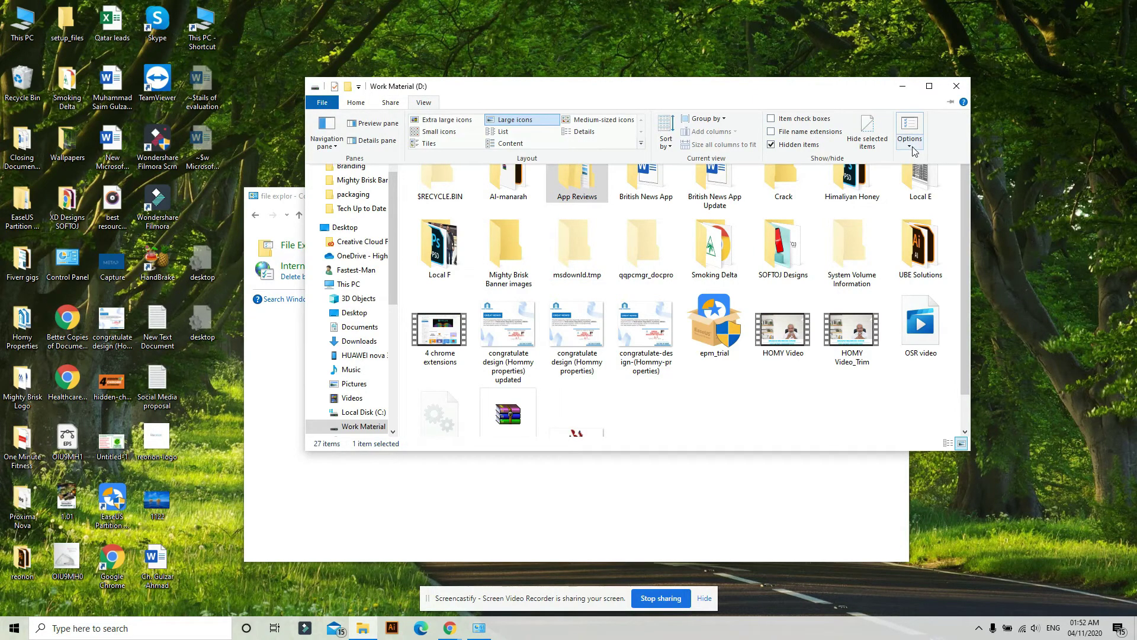
Step: Set Folder Options to 'Don't show hidden files, folders and drives' and confirm with OK
{"action": "left_click", "coordinate": [912, 148]}
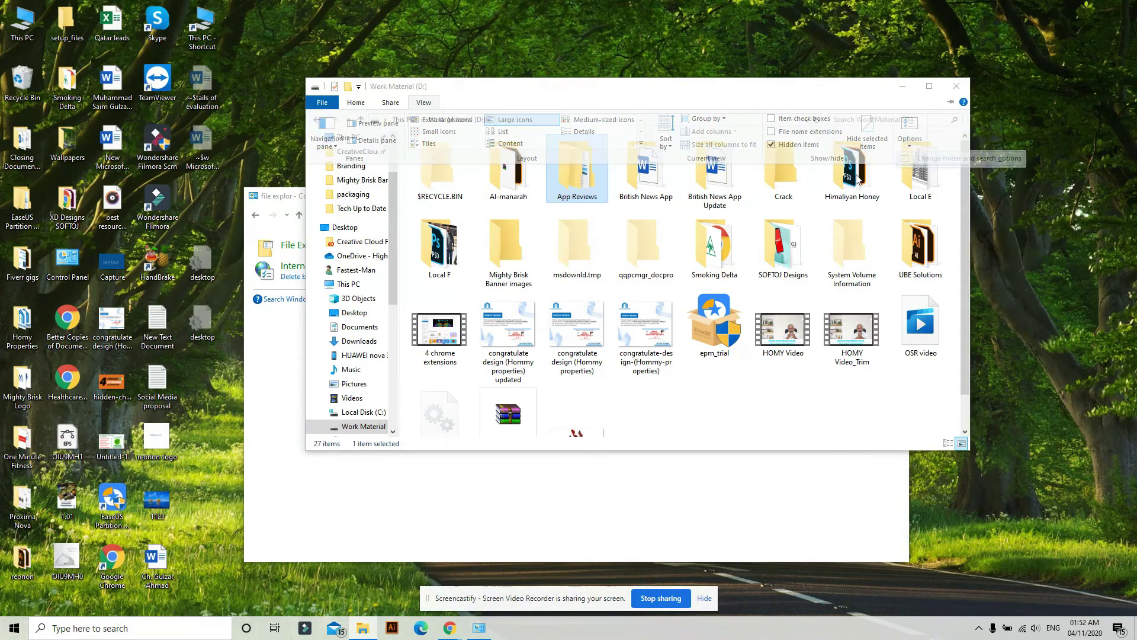
{"action": "left_click", "coordinate": [361, 170]}
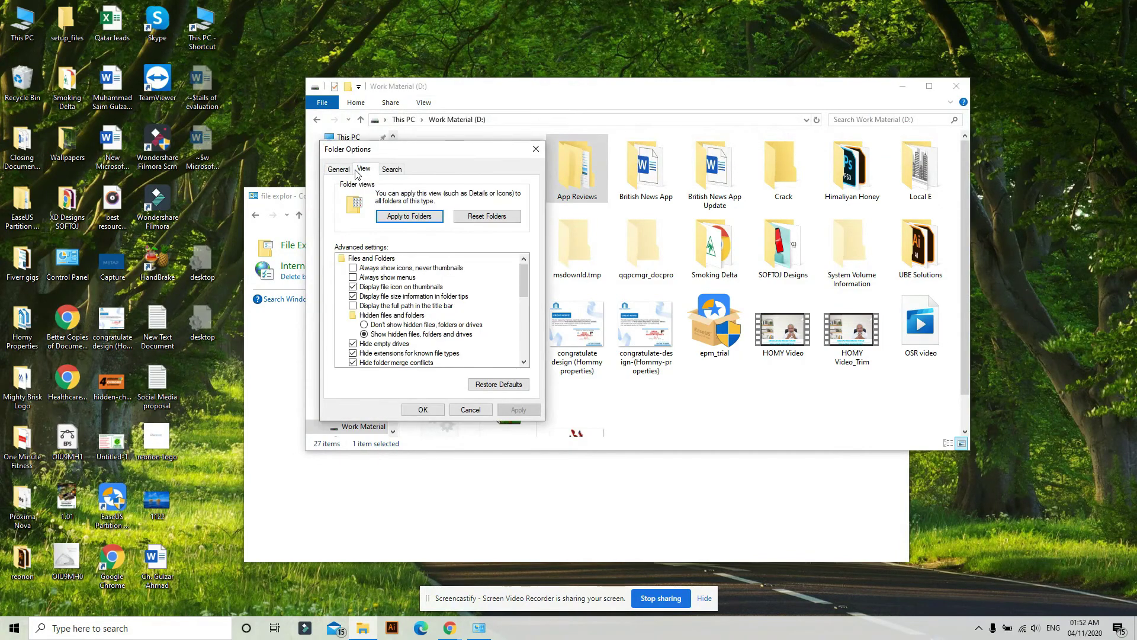
{"action": "left_click", "coordinate": [365, 325]}
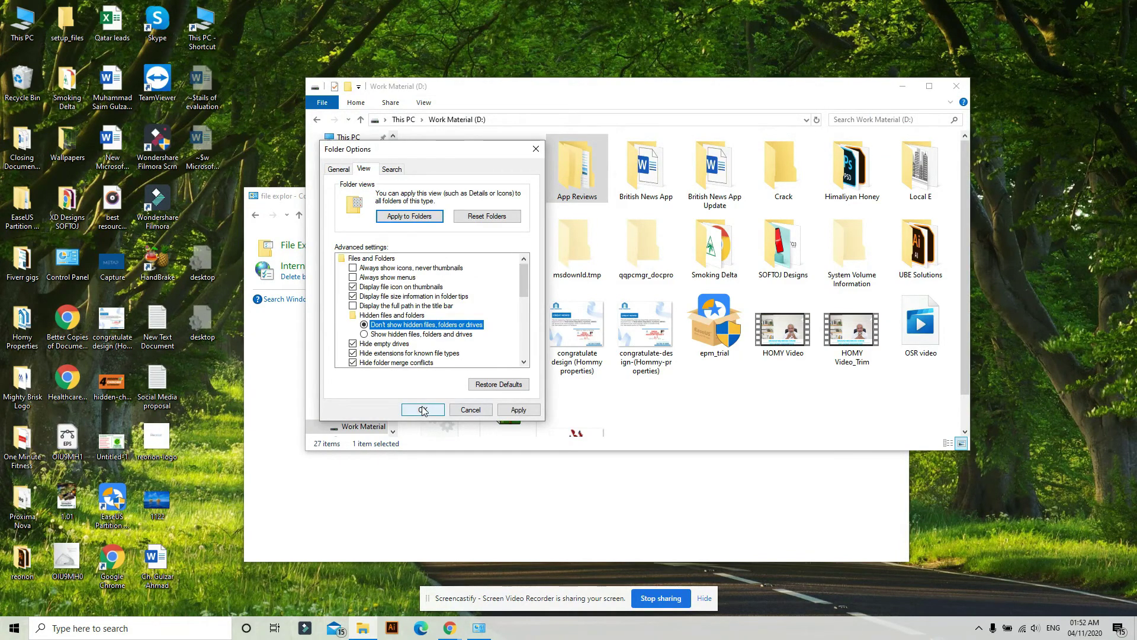
{"action": "left_click", "coordinate": [424, 411]}
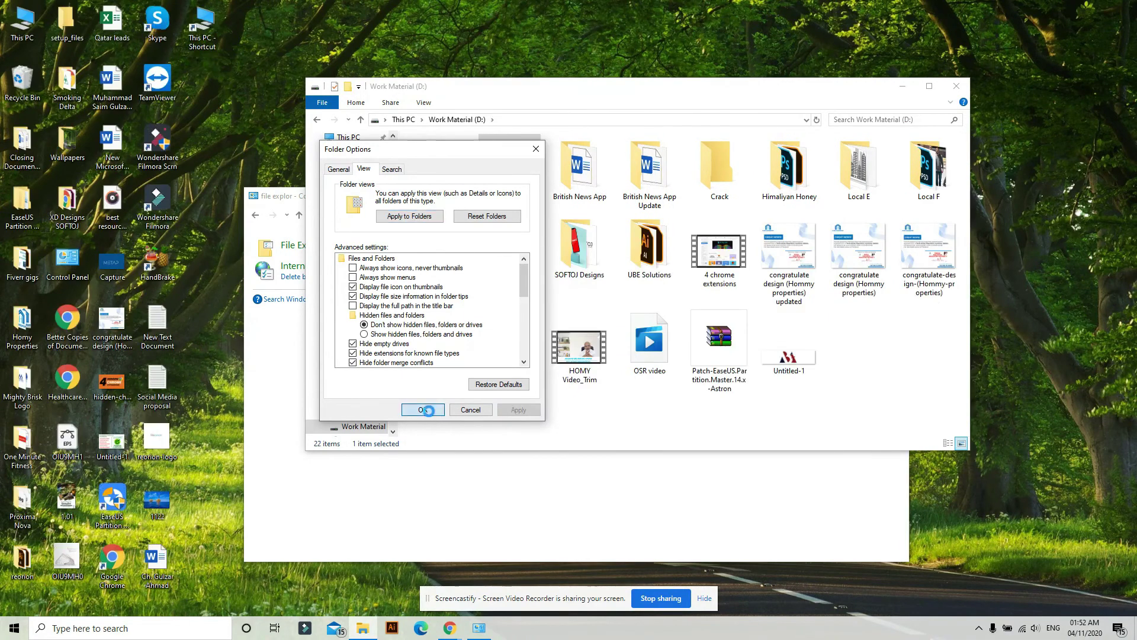
Step: Close the File Explorer and Control Panel windows, then refresh the desktop
{"action": "left_click", "coordinate": [957, 87]}
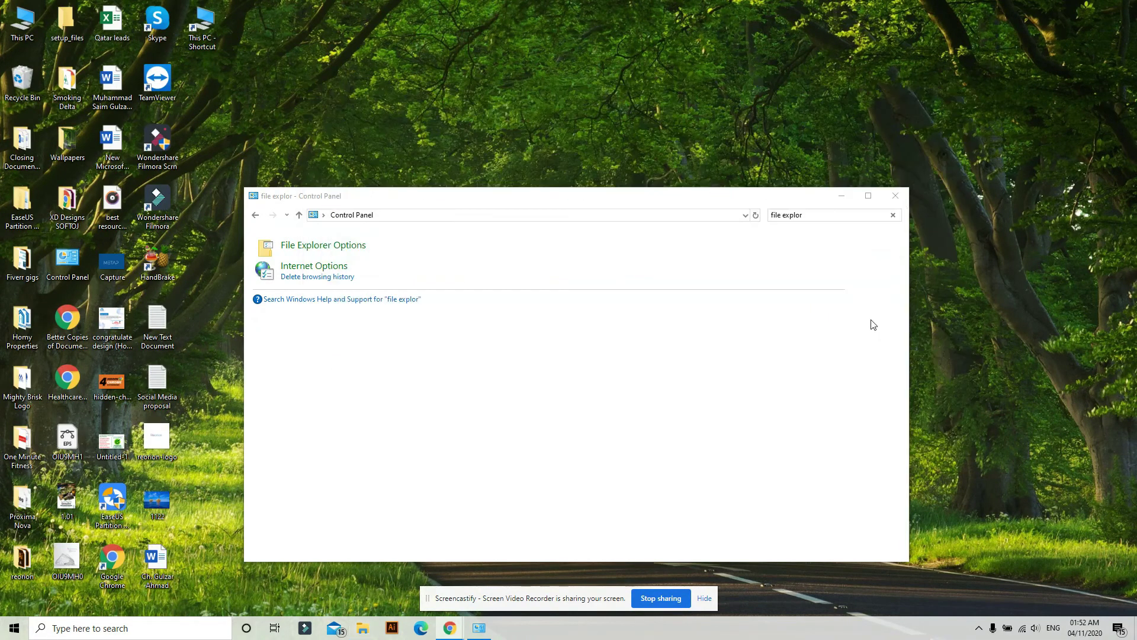
{"action": "left_click", "coordinate": [896, 196]}
{"action": "right_click", "coordinate": [509, 213]}
{"action": "left_click", "coordinate": [551, 247]}
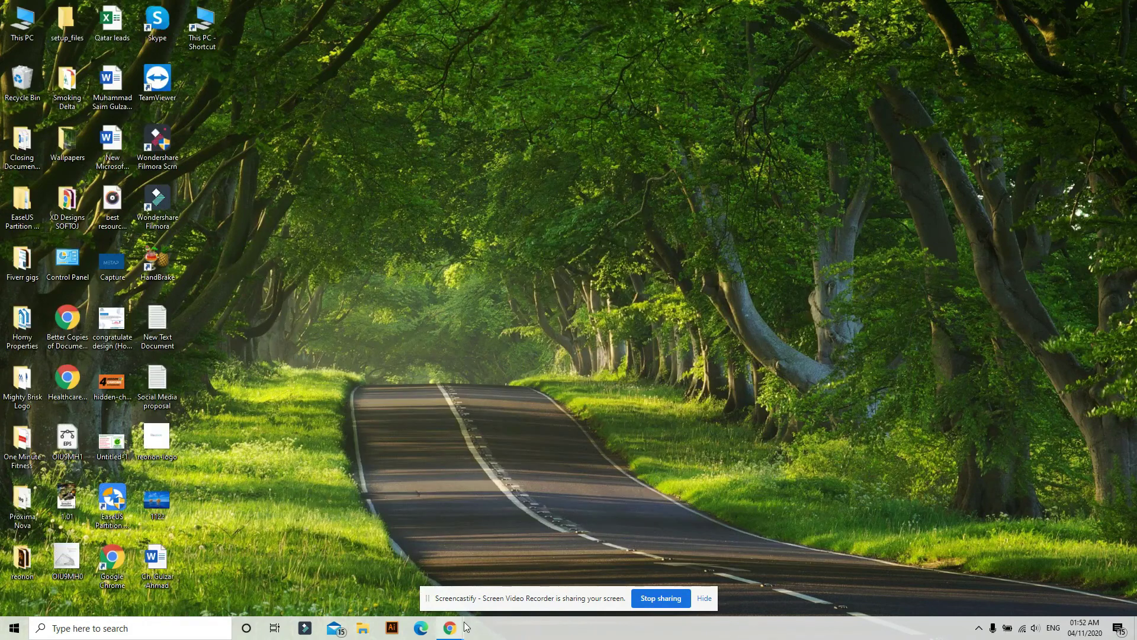